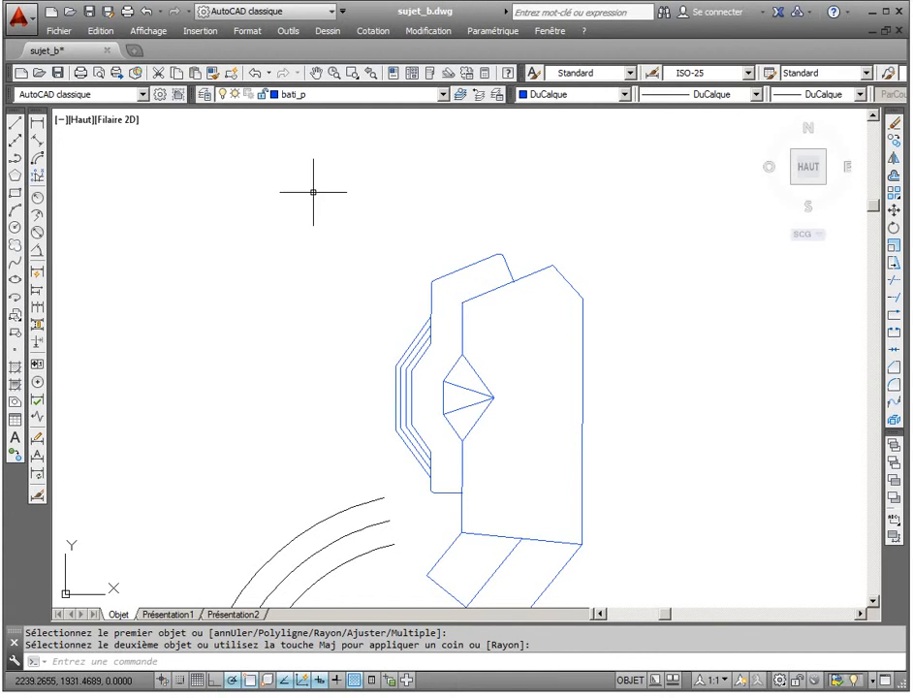
Create a new layer named cotes.
left_click(442, 95)
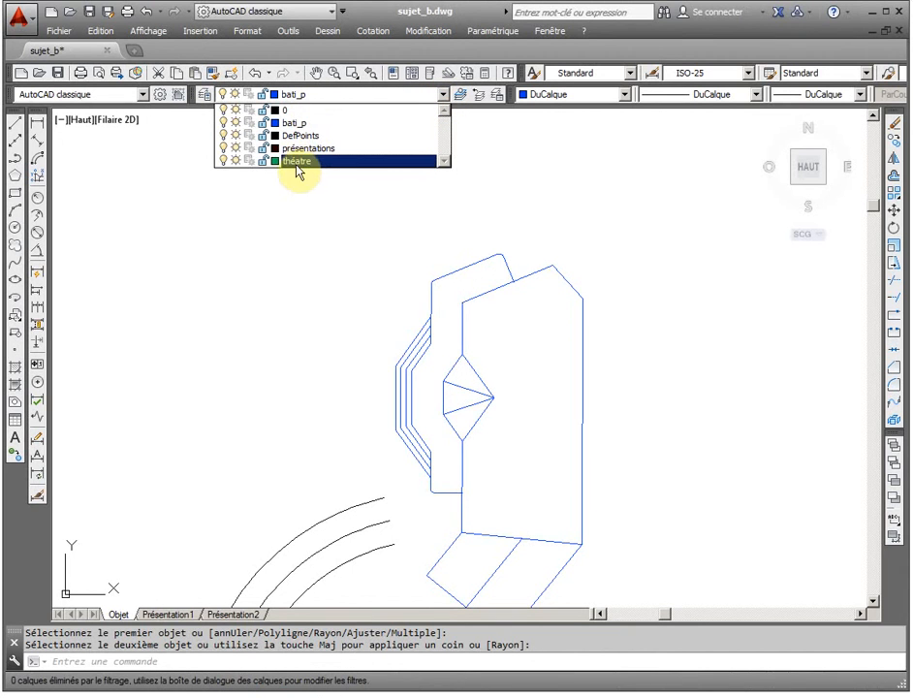
left_click(206, 97)
left_click(206, 97)
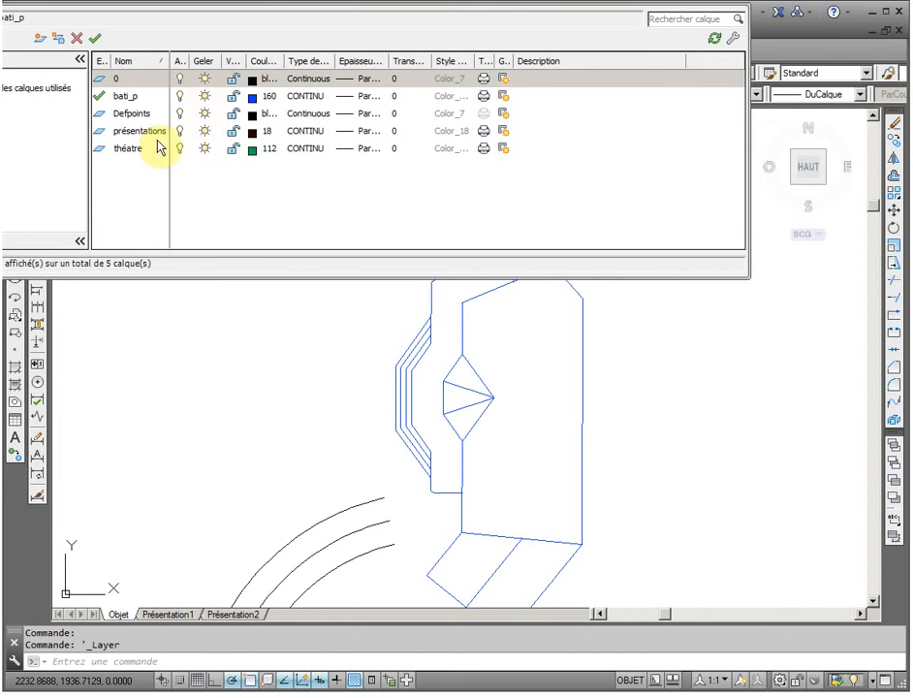
left_click(39, 38)
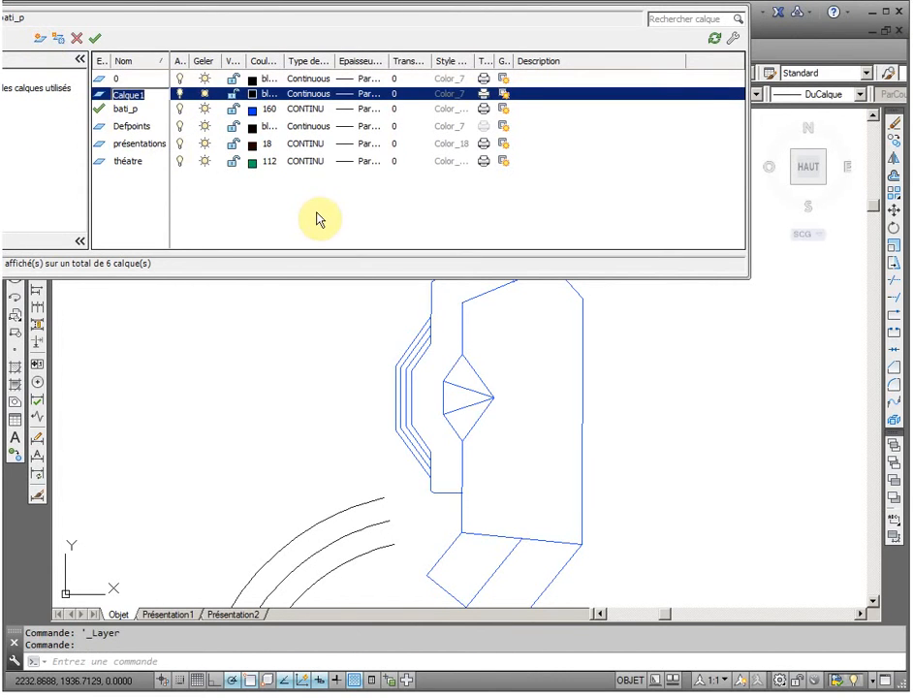
type("c")
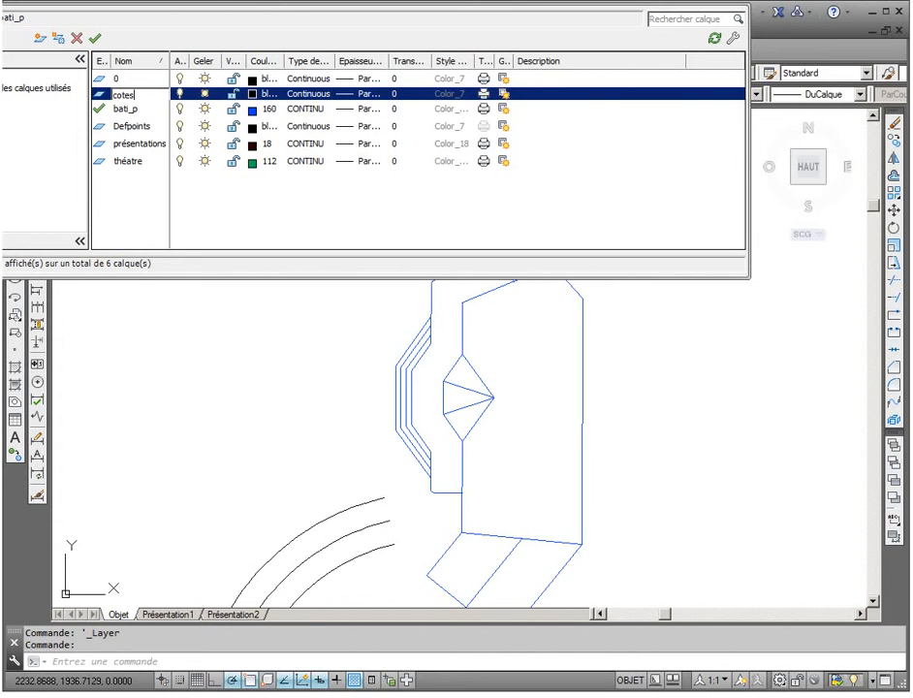
type("otes")
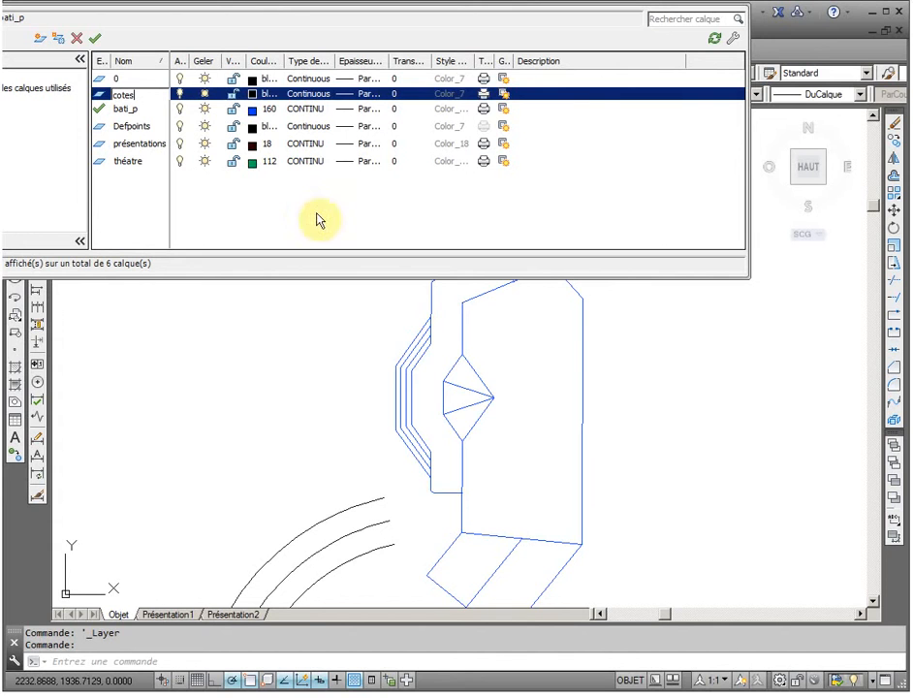
Give the cotes layer colour 200 and make it the current layer.
left_click(252, 94)
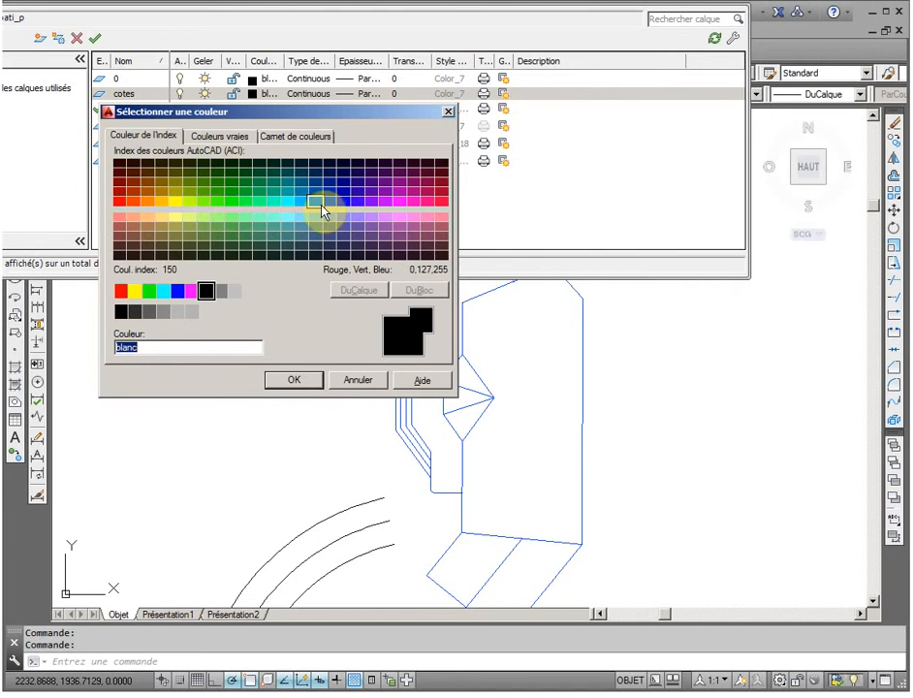
left_click(388, 204)
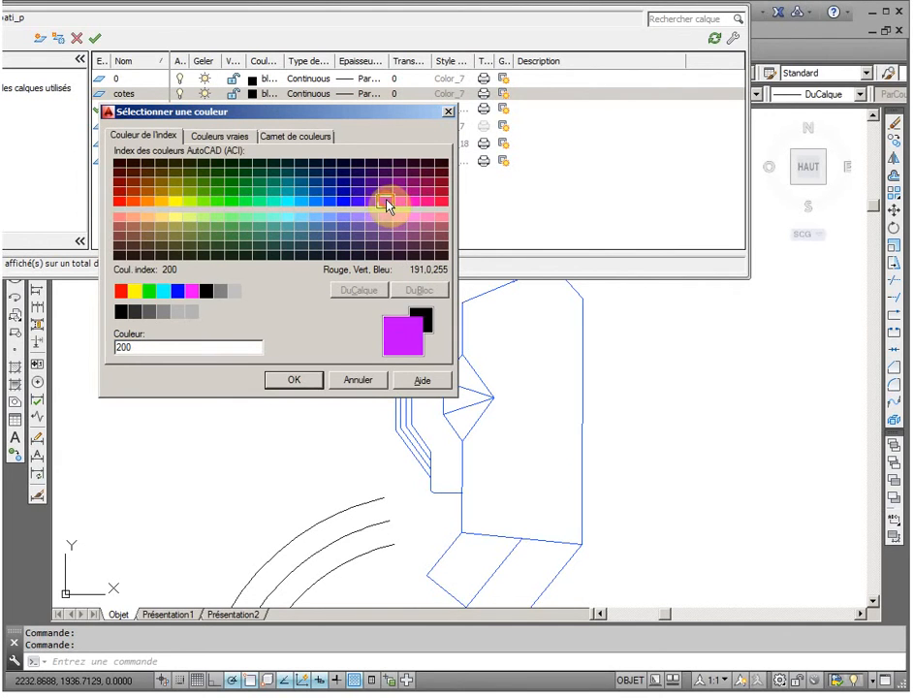
left_click(293, 381)
double_click(128, 95)
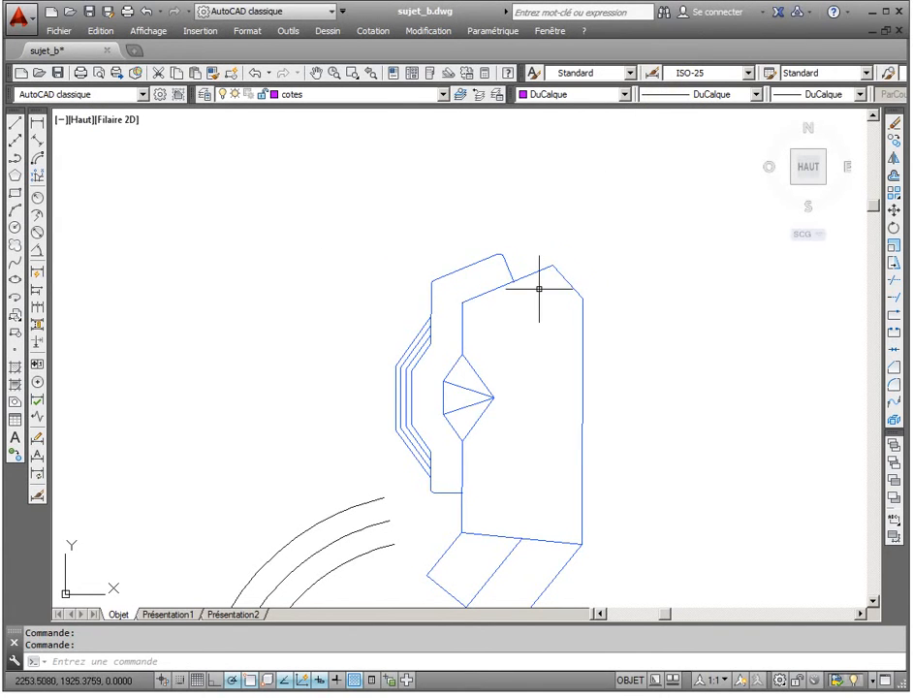
Add an aligned dimension along the sloped roof edge, from its junction with the outer outline to the peak.
scroll(538, 285, "up", 4)
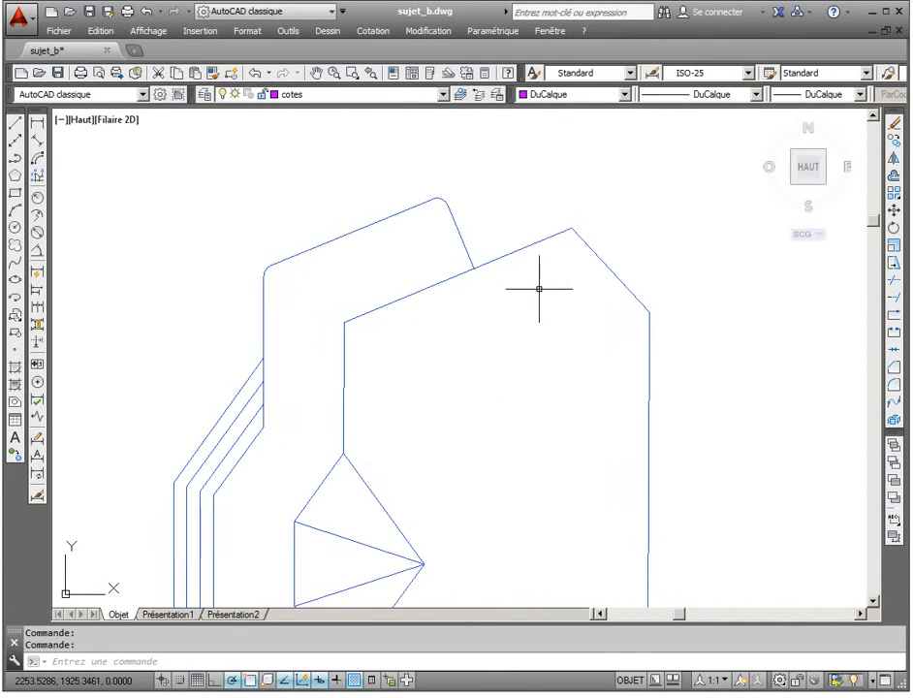
left_click(748, 73)
left_click(747, 75)
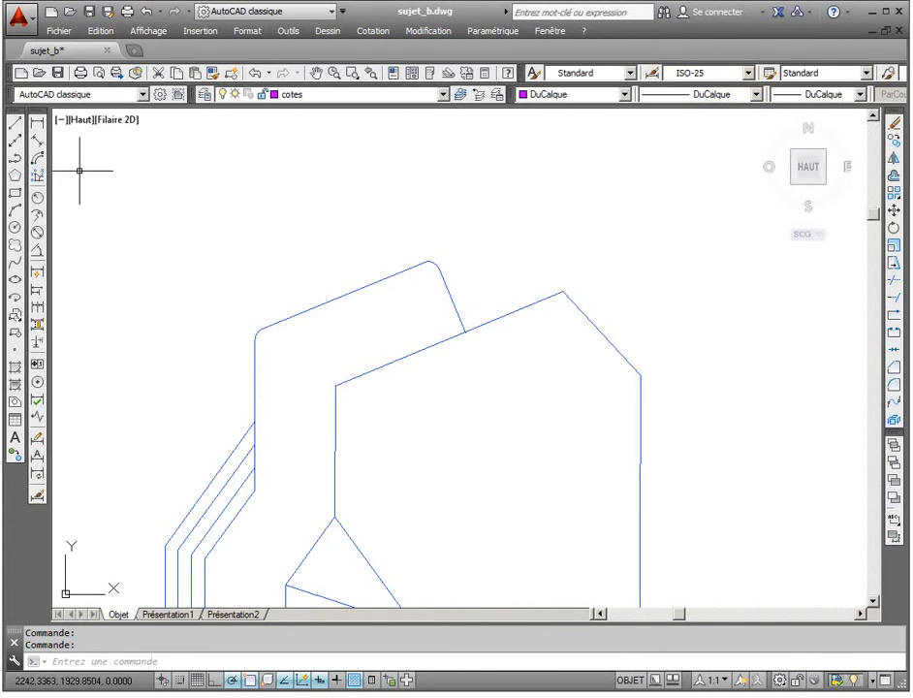
left_click(38, 142)
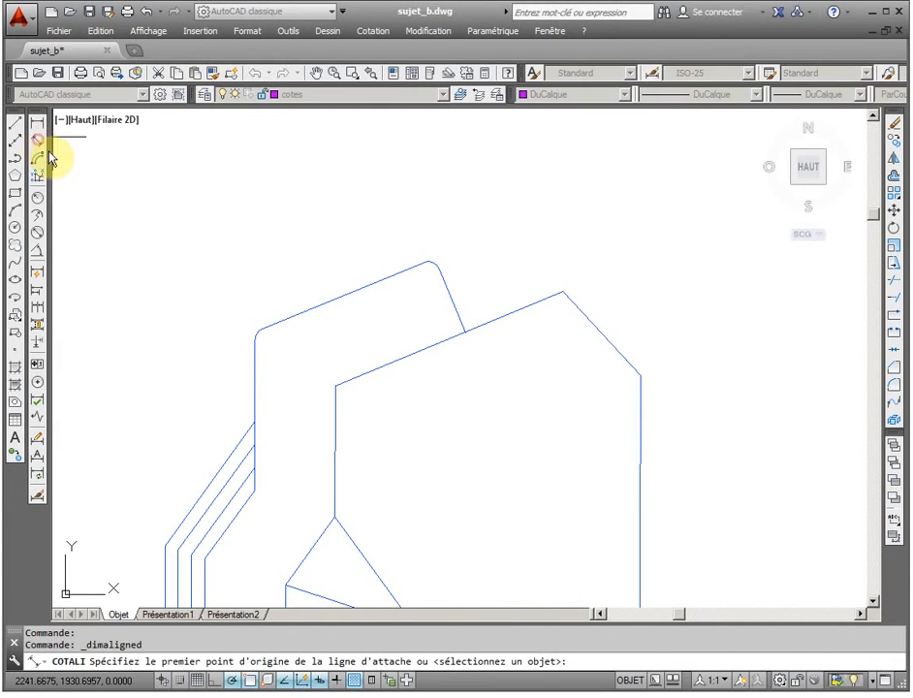
left_click(464, 334)
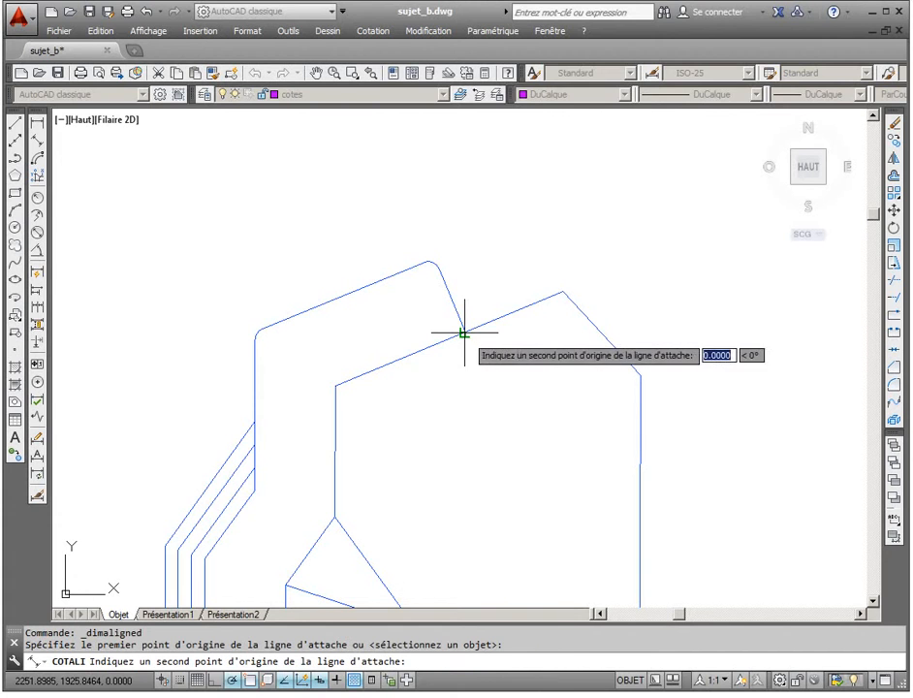
left_click(562, 292)
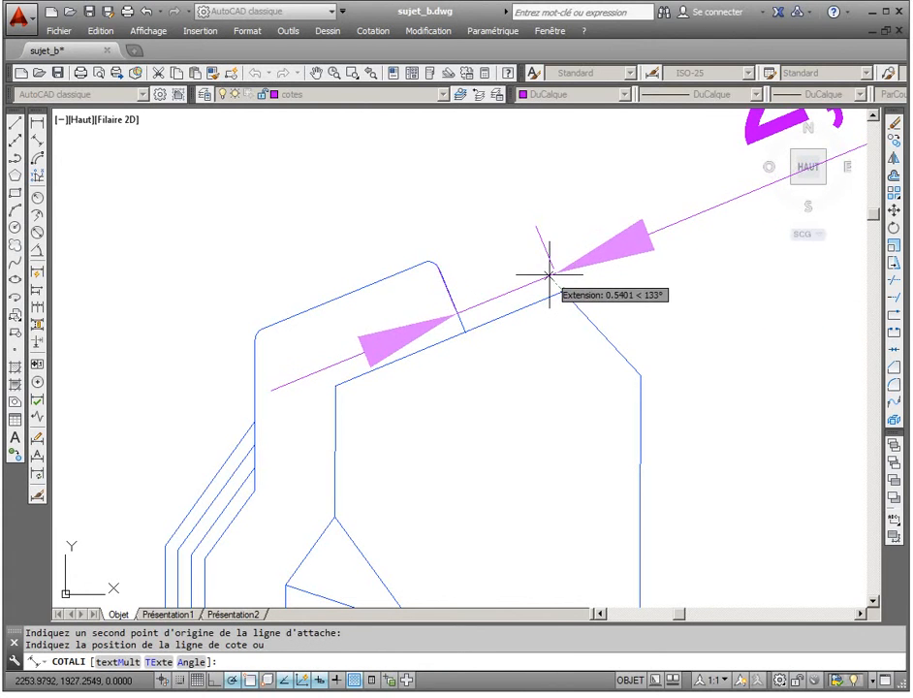
left_click(548, 279)
scroll(698, 289, "down", 4)
mouse_move(737, 303)
middle_mouse_down()
mouse_move(688, 326)
mouse_move(567, 344)
middle_mouse_up()
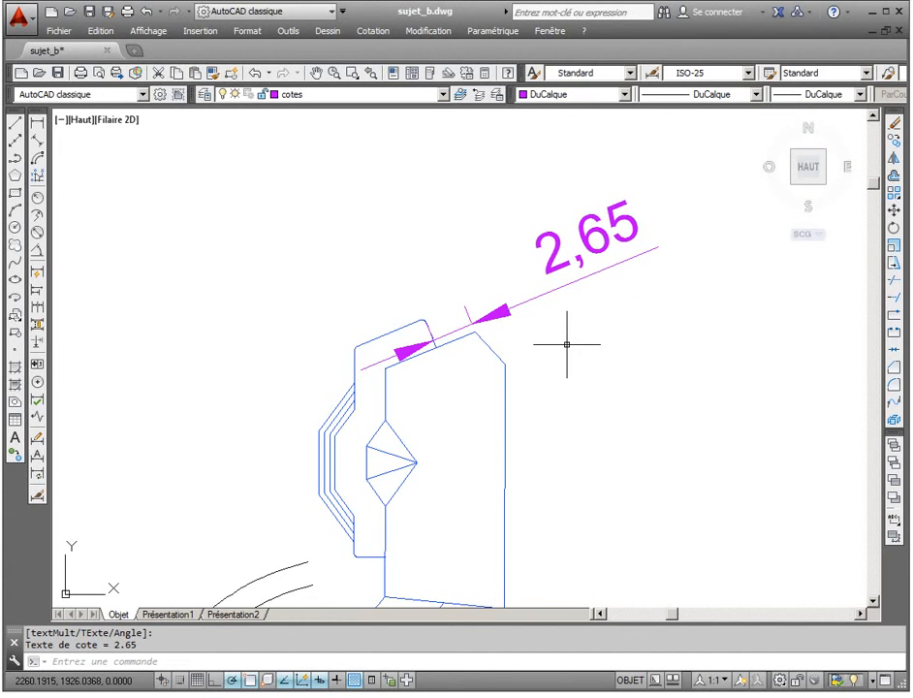
Create a new dimension style named detail, based on ISO-25 and used for all dimensions.
left_click(372, 31)
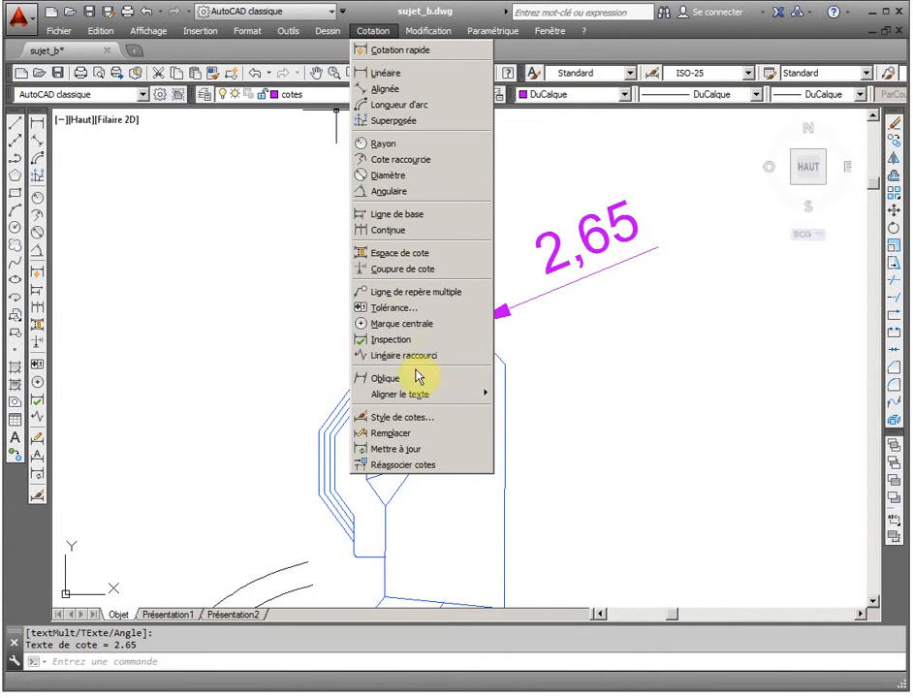
left_click(422, 418)
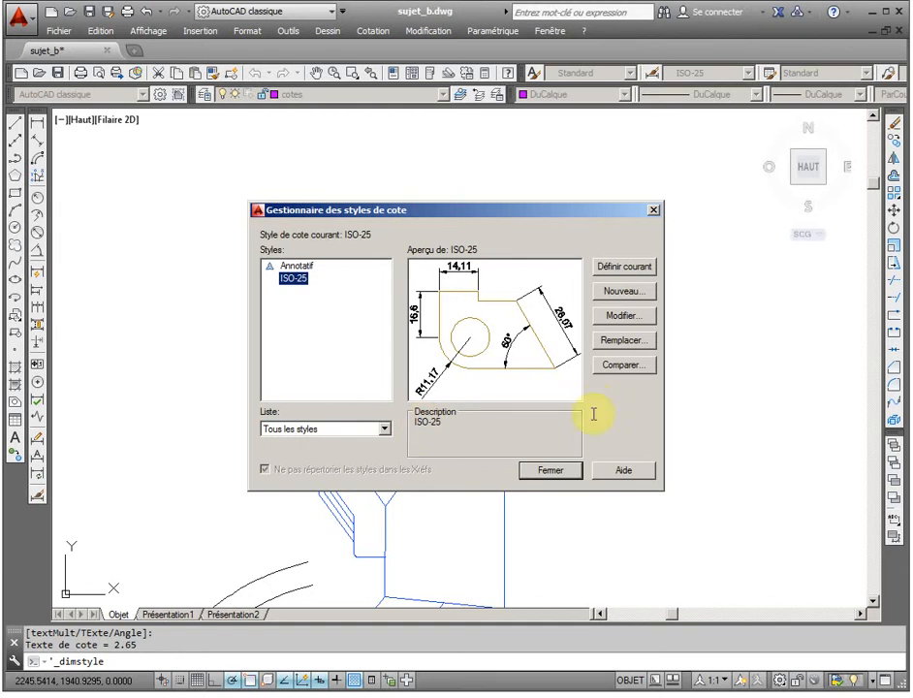
left_click(625, 292)
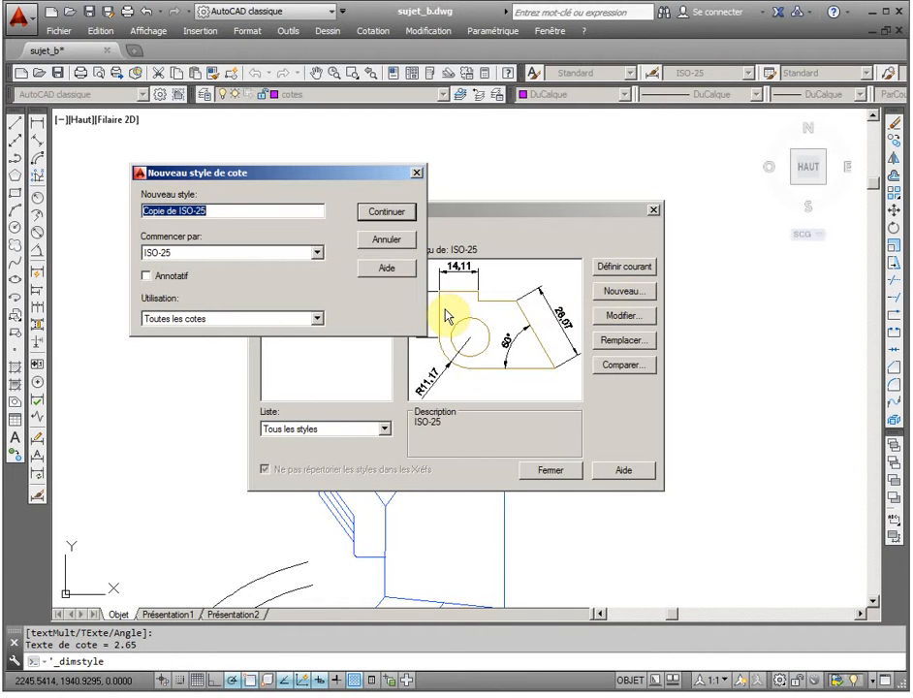
type("de")
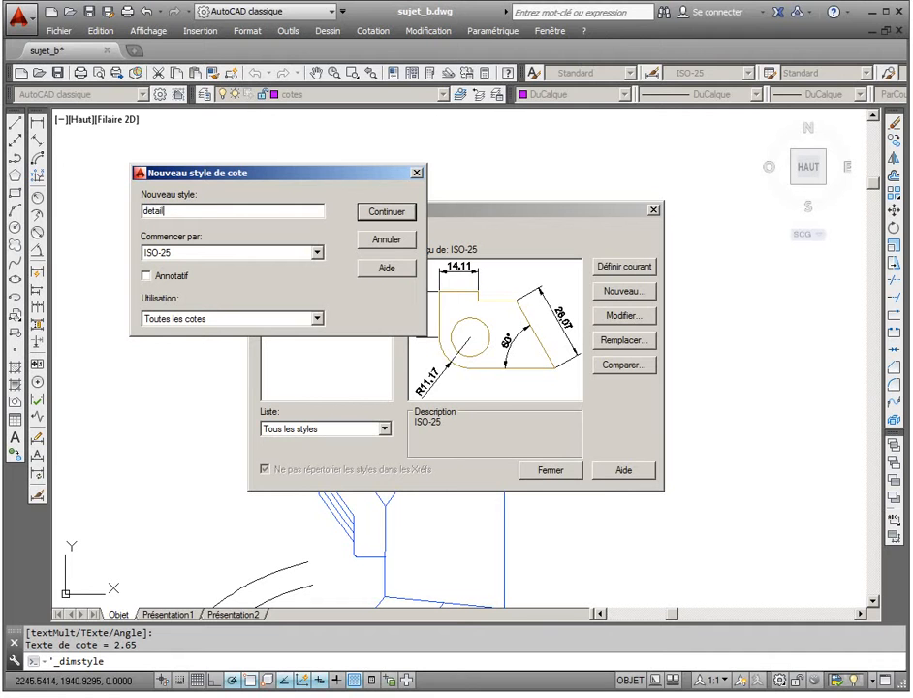
type("tail")
left_click(395, 213)
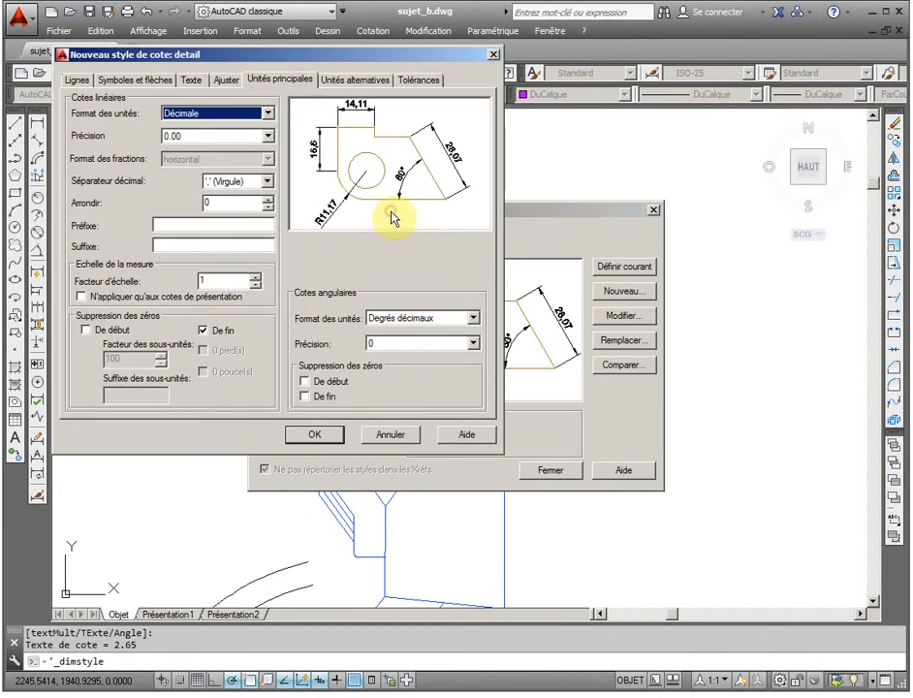
Set the detail style's overall dimension scale to 0.2 and close the dimension style manager.
left_click(224, 81)
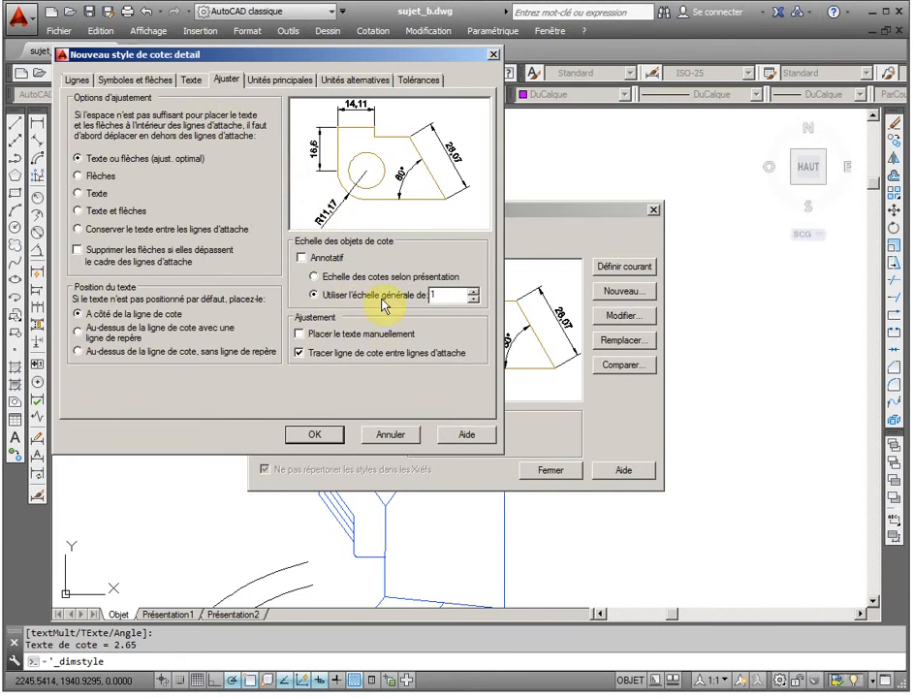
double_click(459, 293)
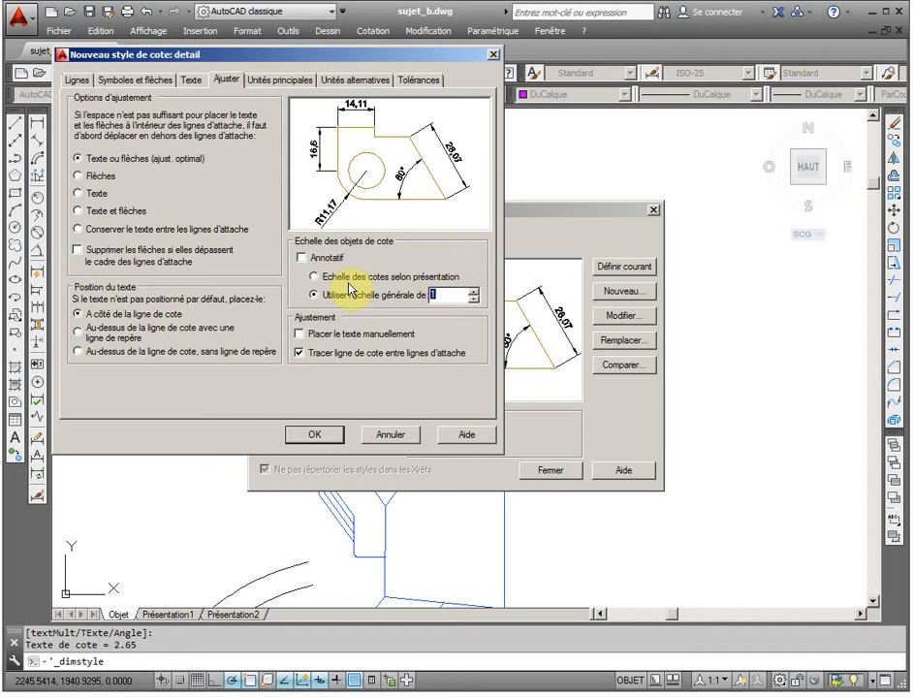
type("2")
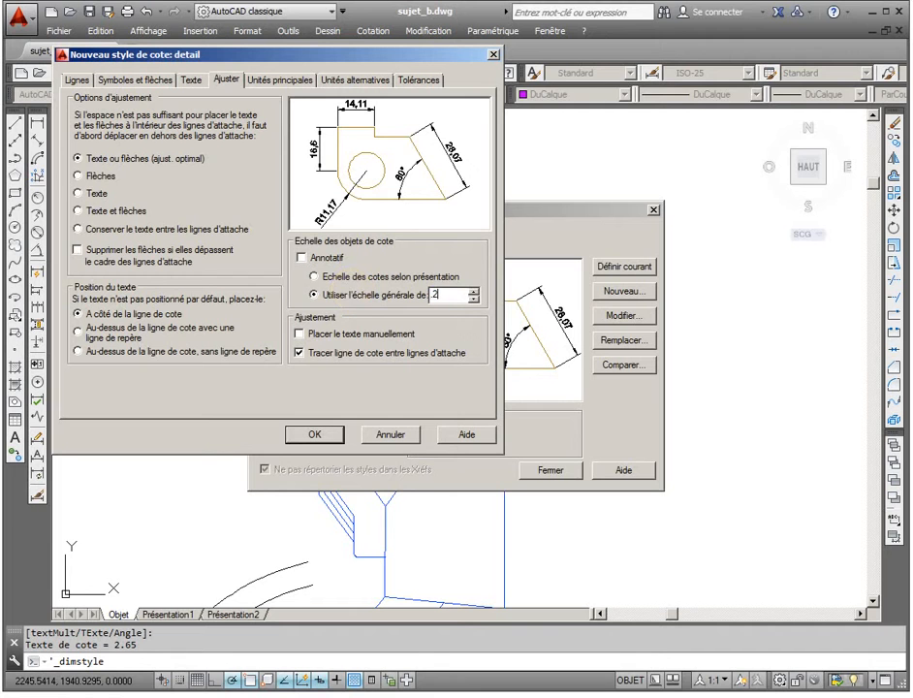
left_click(315, 435)
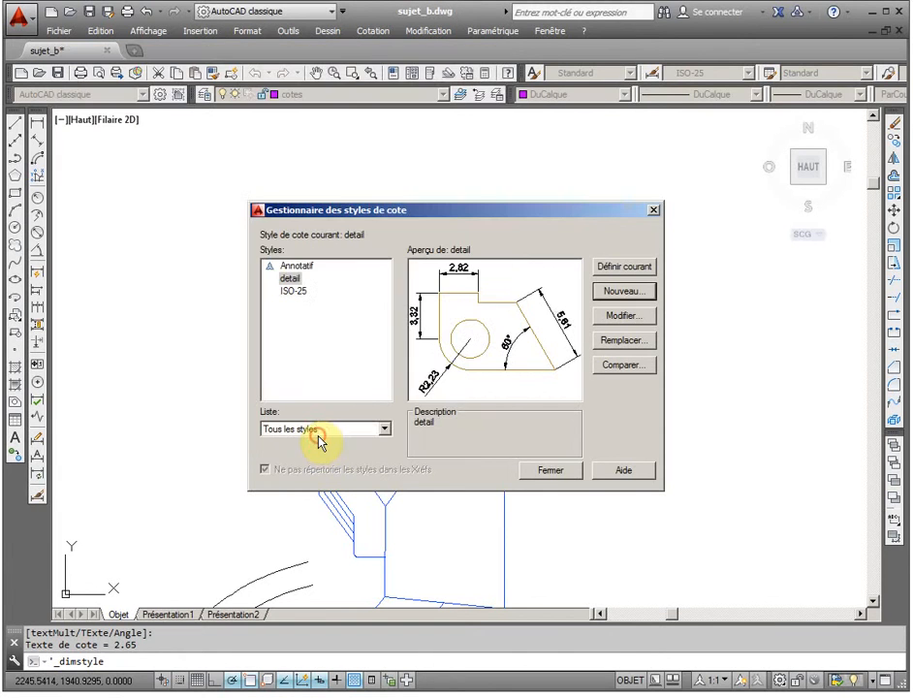
left_click(550, 470)
Apply the detail dimension style to the aligned dimension on the sloped edge and deselect it.
left_click(607, 223)
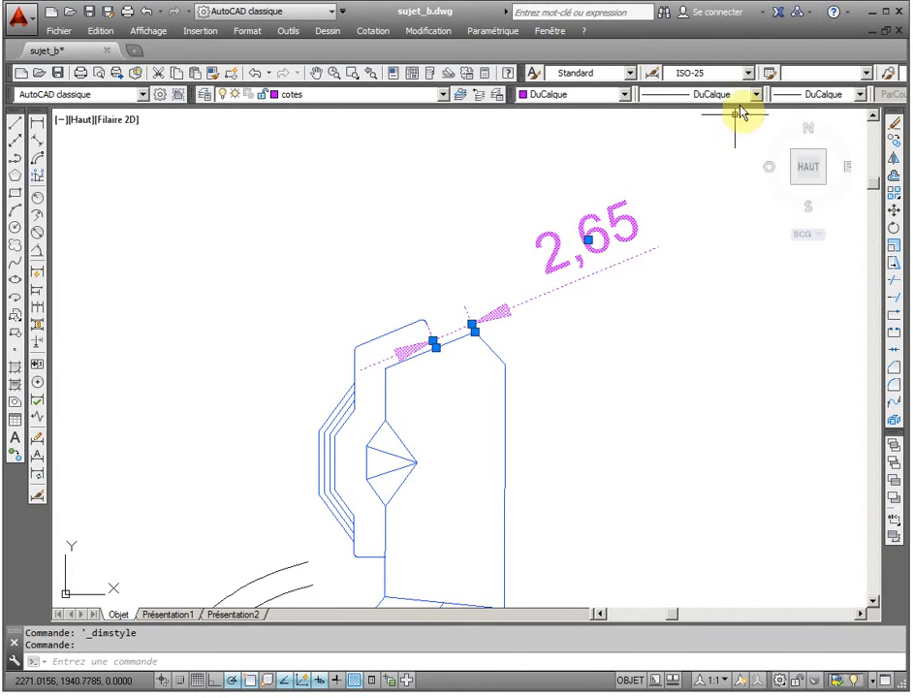
left_click(748, 75)
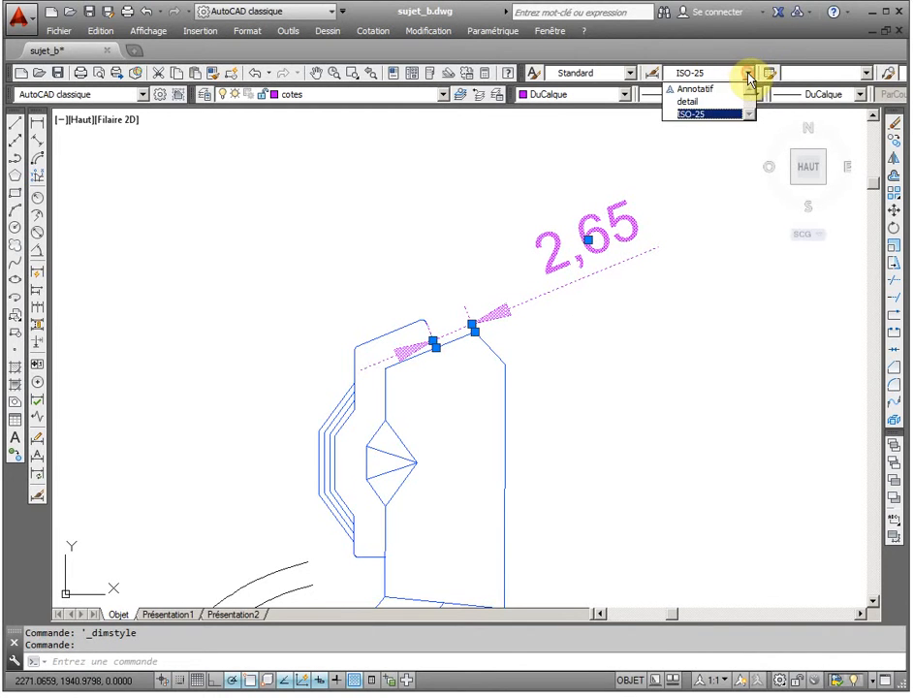
left_click(714, 102)
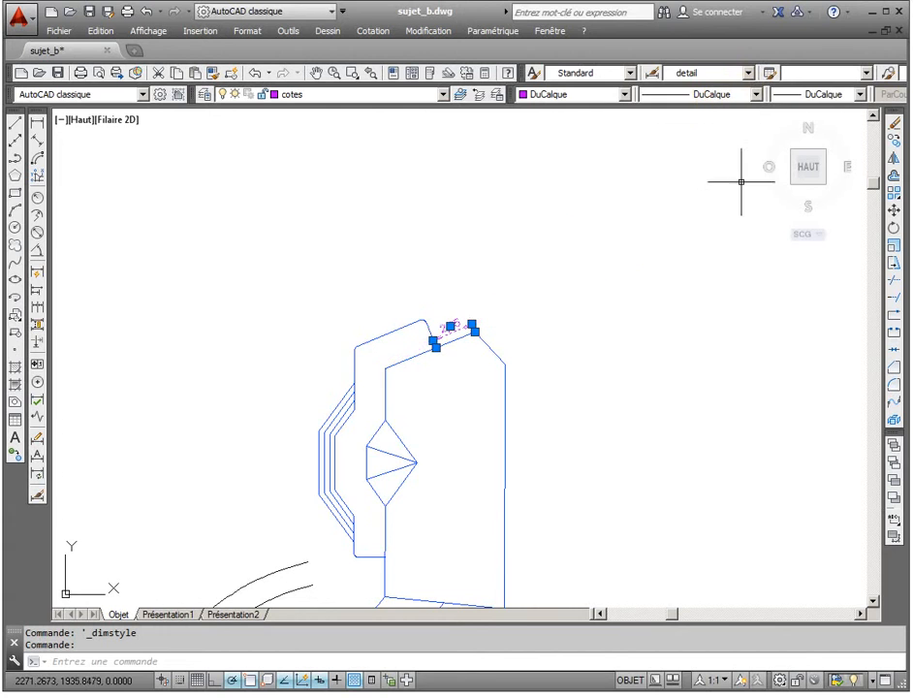
scroll(446, 330, "up", 6)
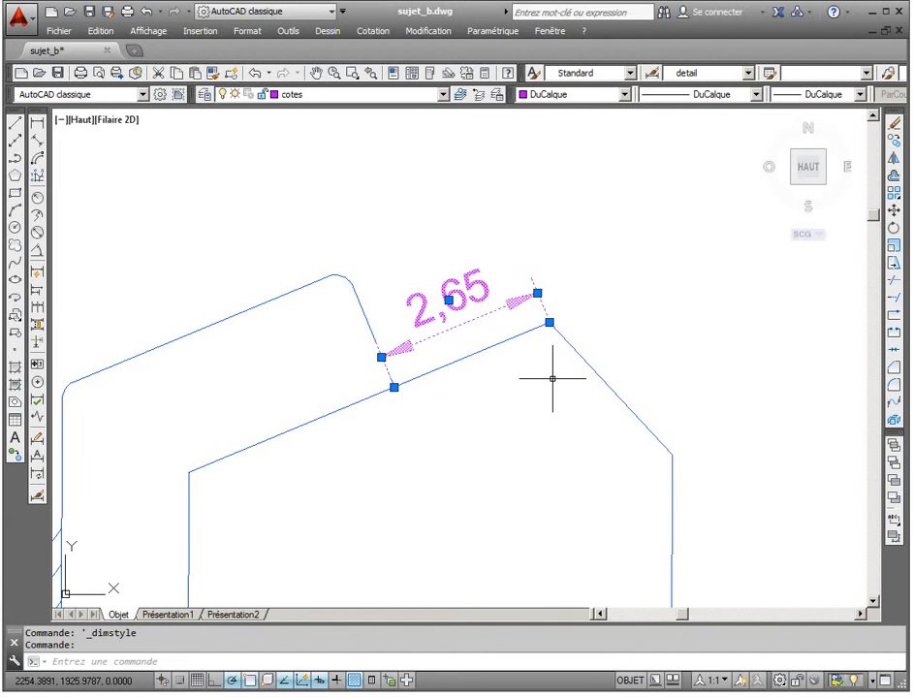
key("Escape")
mouse_move(666, 251)
middle_mouse_down()
mouse_move(678, 226)
mouse_move(696, 227)
middle_mouse_up()
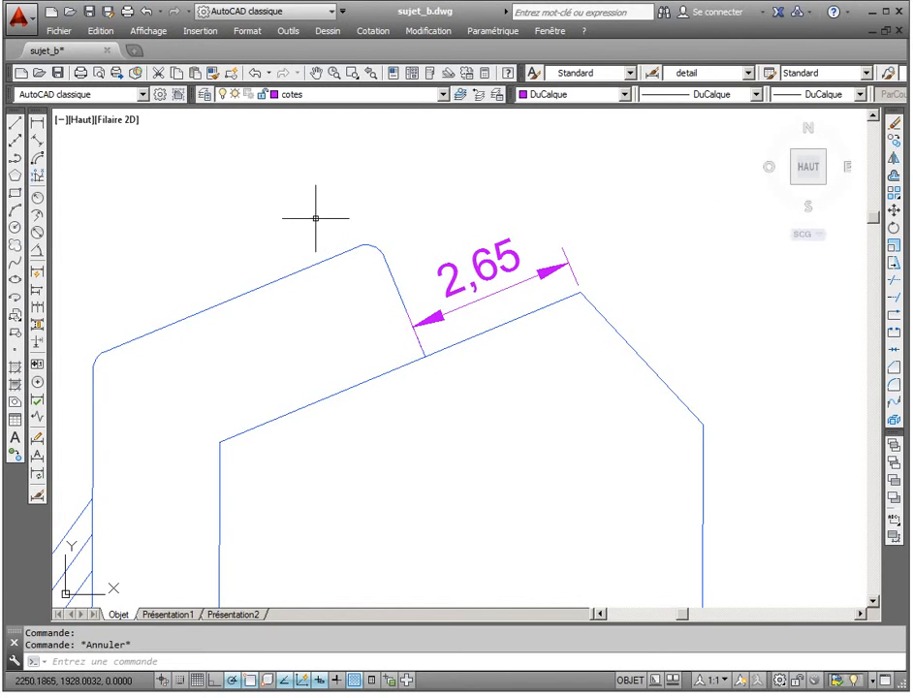
Add an aligned dimension between the outer and inner vertical walls, just above the stepped bay.
left_click(747, 74)
left_click(747, 75)
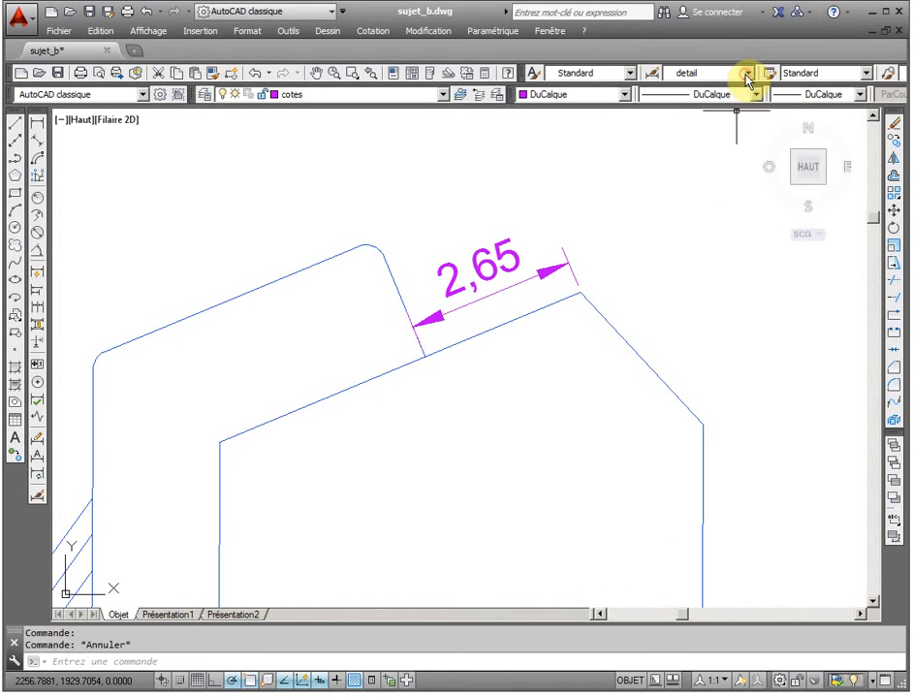
mouse_move(278, 378)
middle_mouse_down()
mouse_move(475, 382)
mouse_move(504, 339)
mouse_move(539, 342)
mouse_move(479, 373)
middle_mouse_up()
scroll(506, 336, "down", 4)
left_click(37, 139)
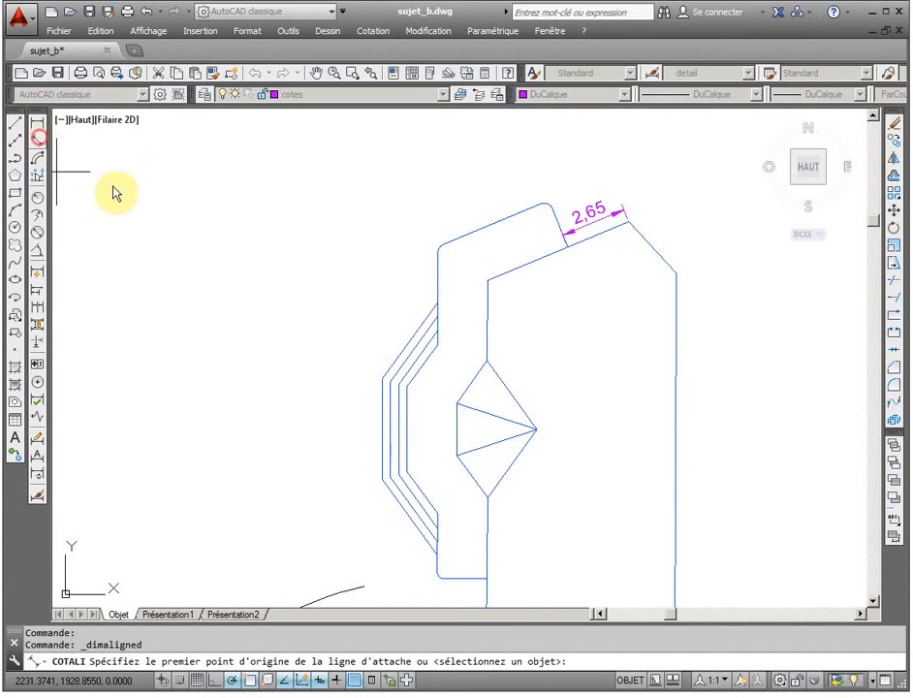
left_click(434, 299)
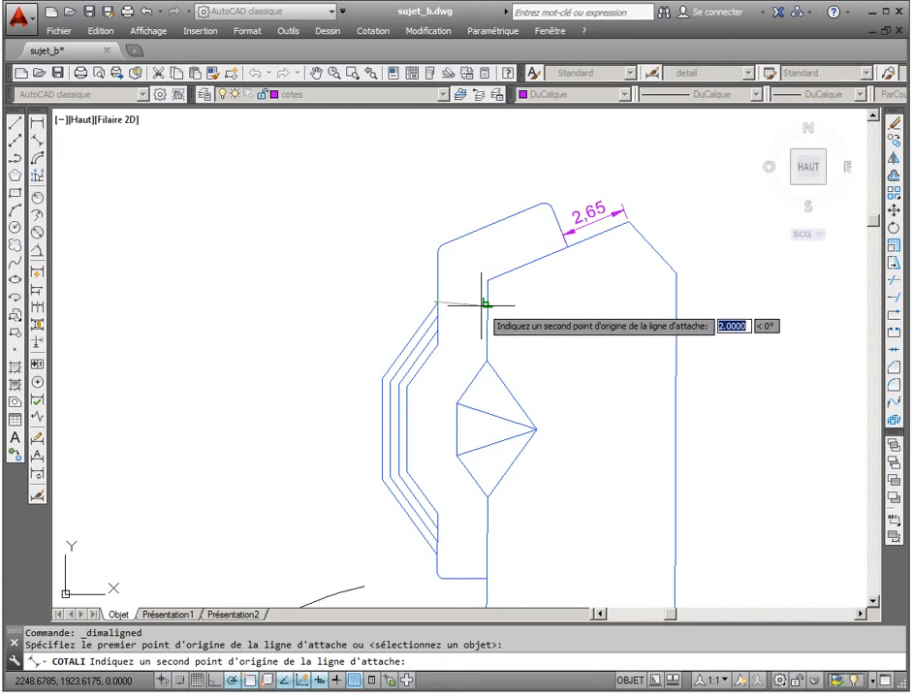
left_click(486, 303)
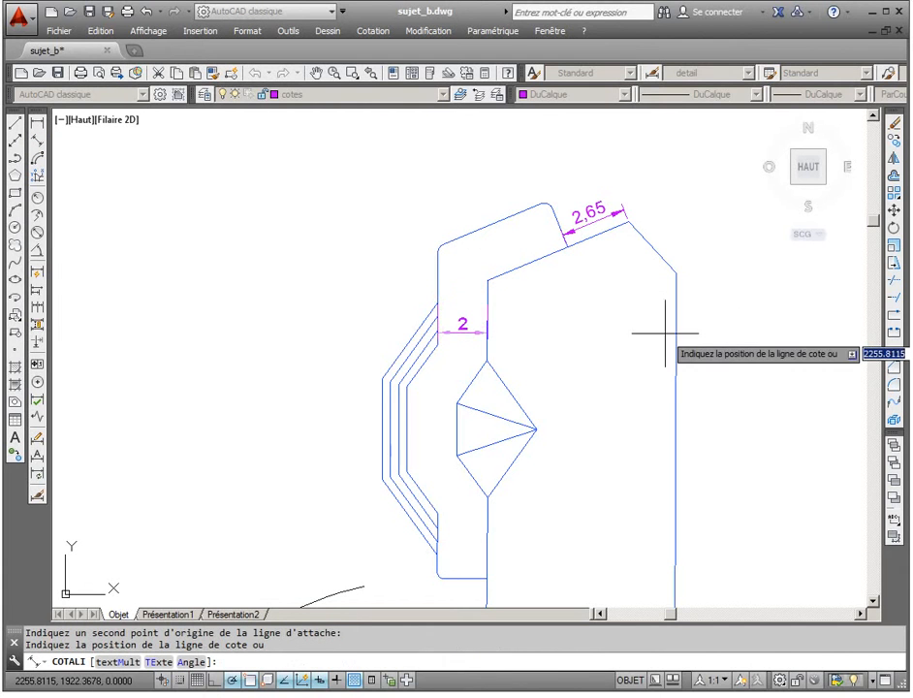
left_click(486, 324)
left_click(486, 324)
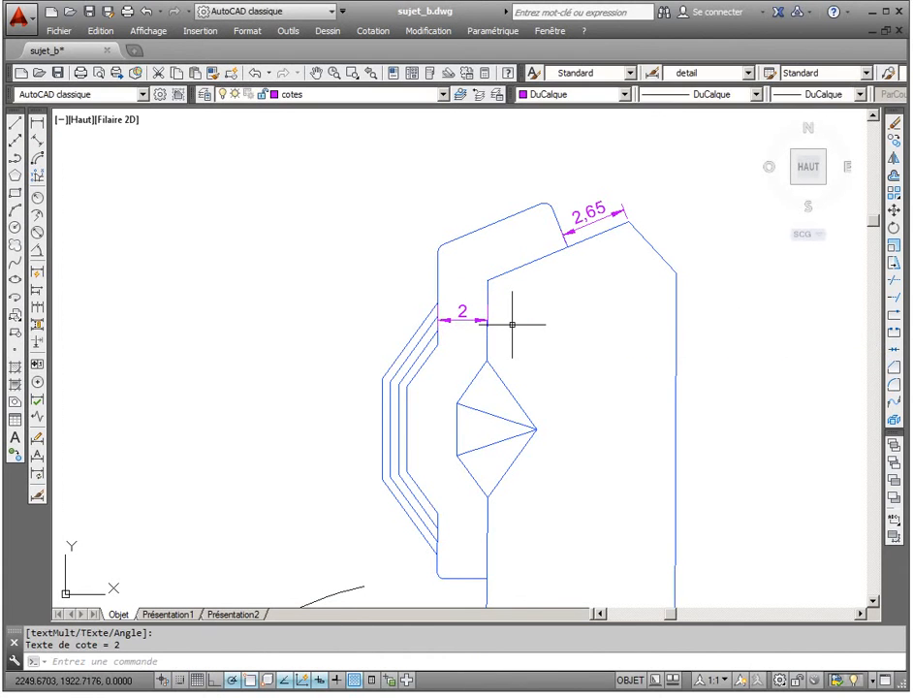
Add a radius dimension to the outer wall's rounded upper-left corner, with its text placed outside the outline.
scroll(512, 325, "down", 2)
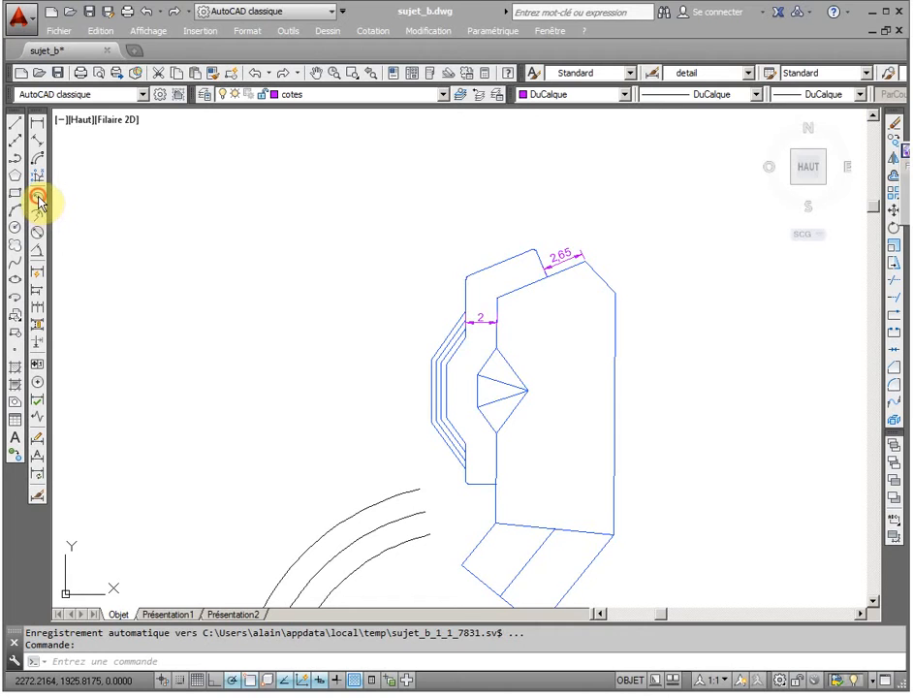
scroll(455, 276, "up", 8)
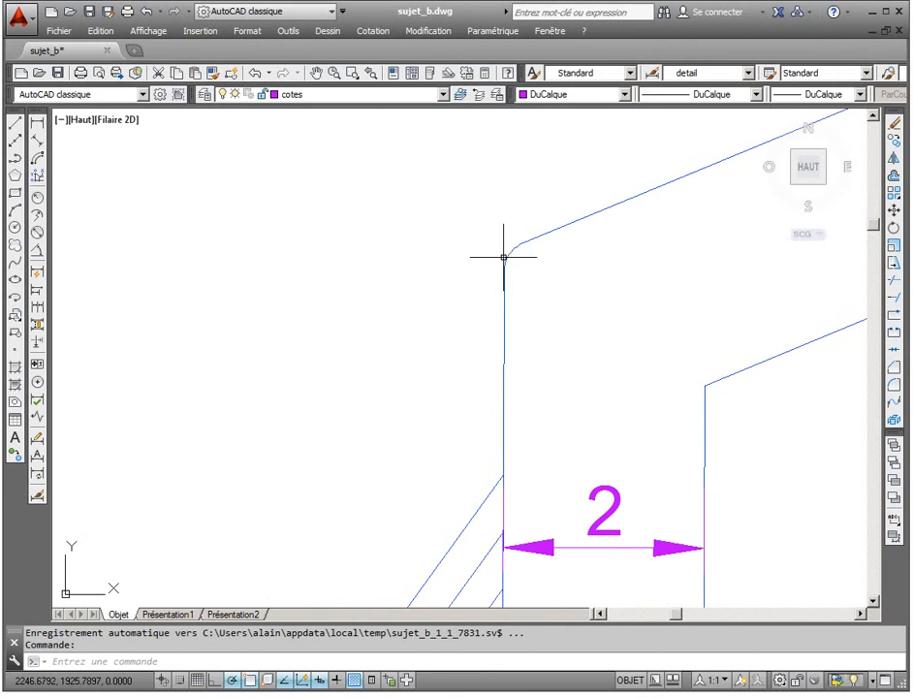
left_click(506, 255)
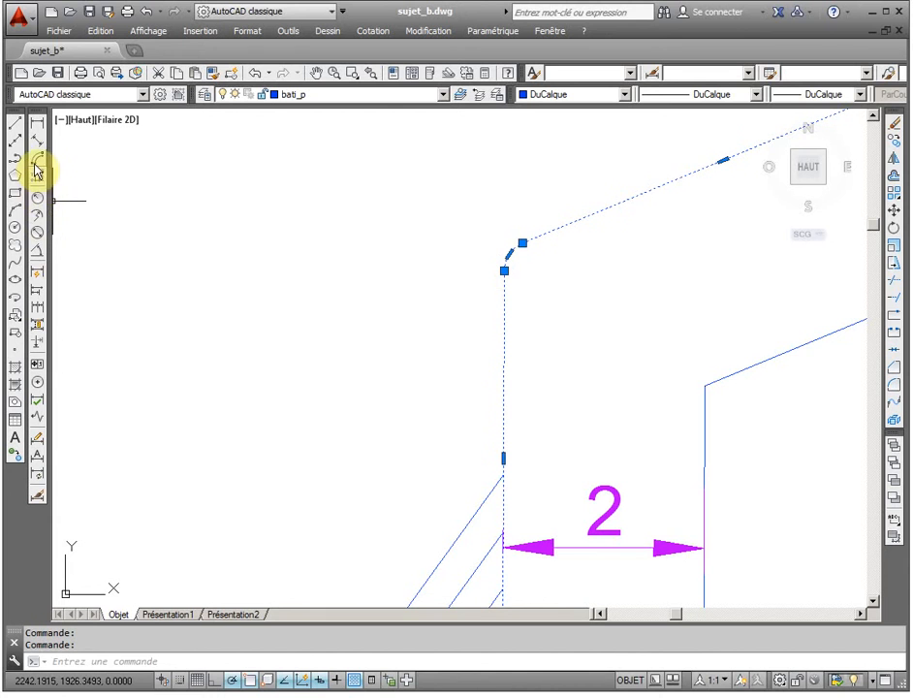
left_click(36, 197)
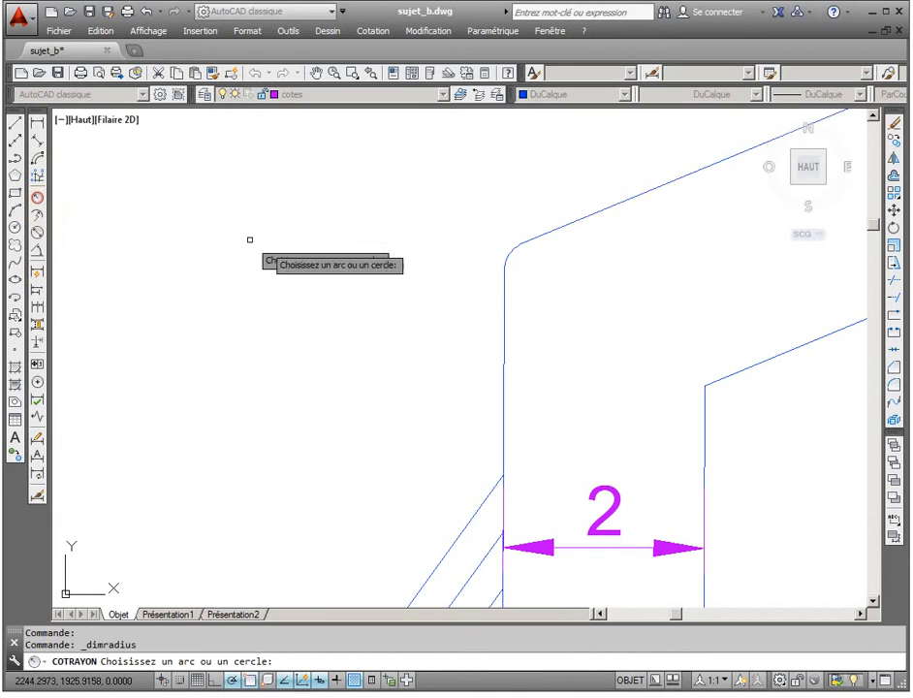
left_click(505, 255)
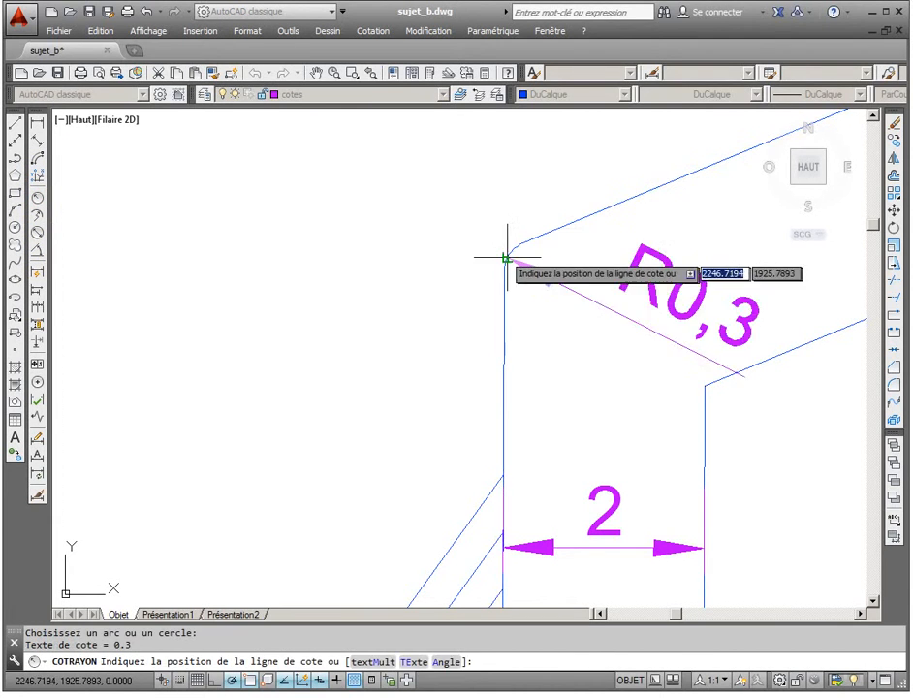
left_click(418, 210)
Add an aligned dimension between the two outermost parallel lines on the upper sloped side of the stepped bay.
scroll(422, 289, "down", 4)
middle_click_drag(520, 513, 668, 387)
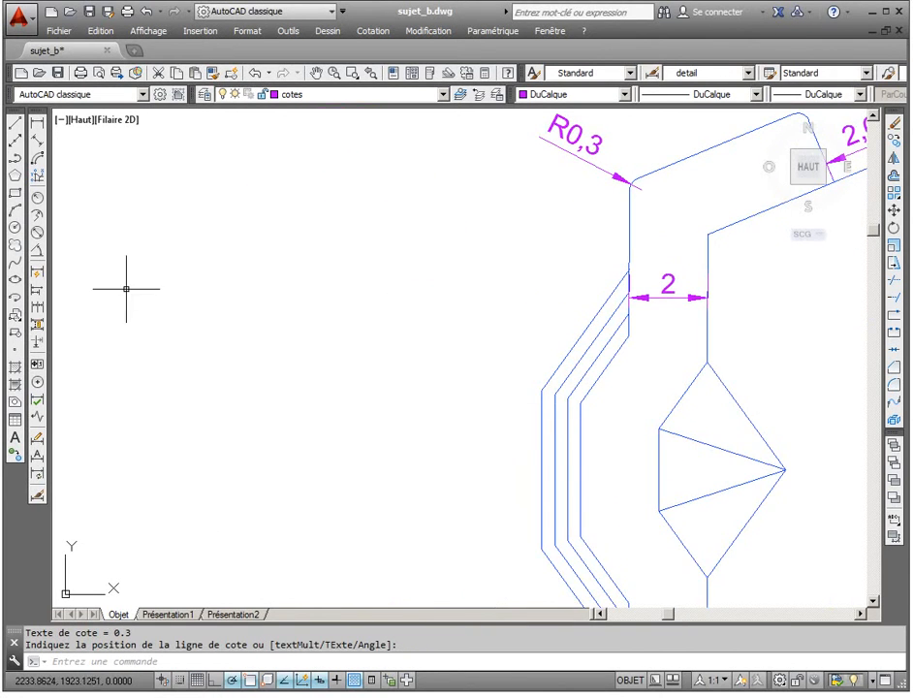
left_click(36, 144)
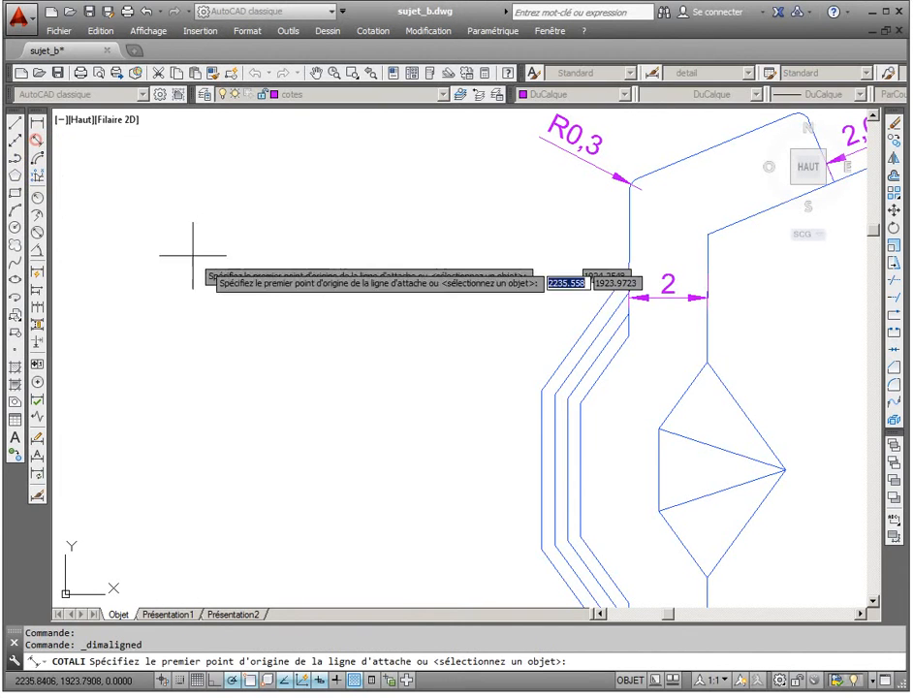
left_click(564, 356)
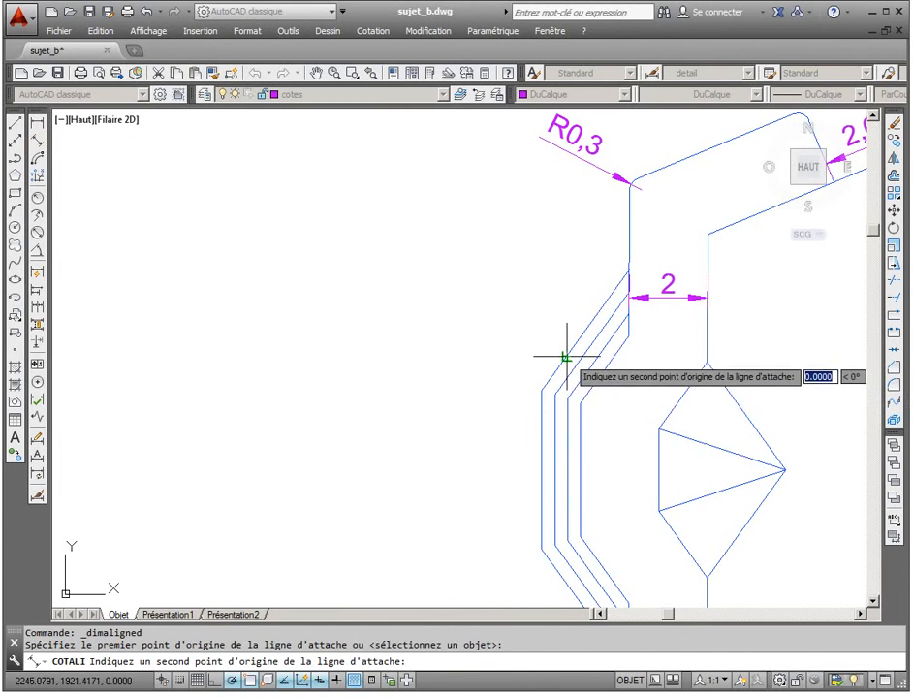
left_click(565, 362)
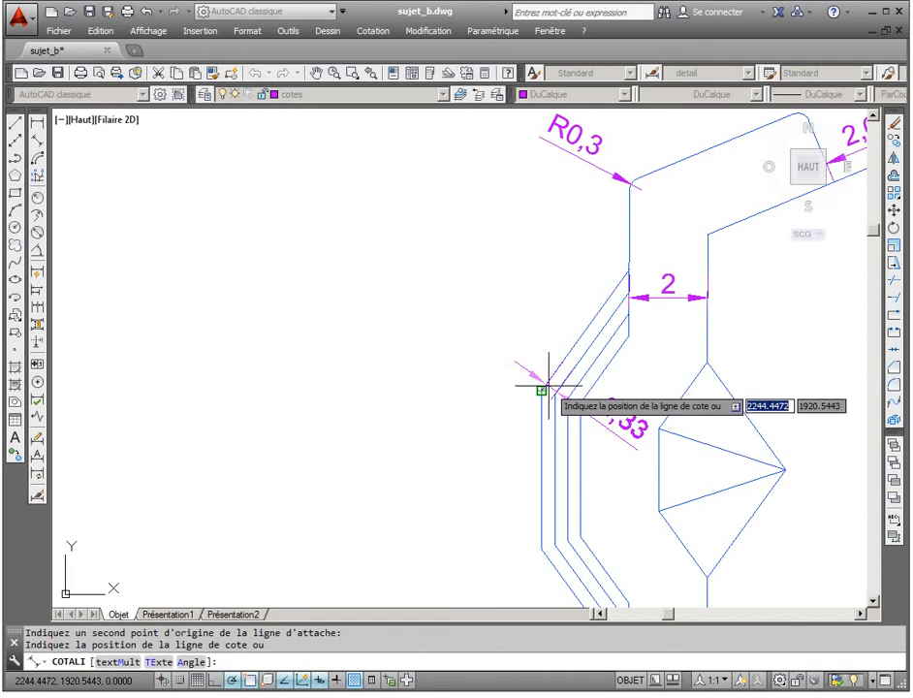
left_click(556, 373)
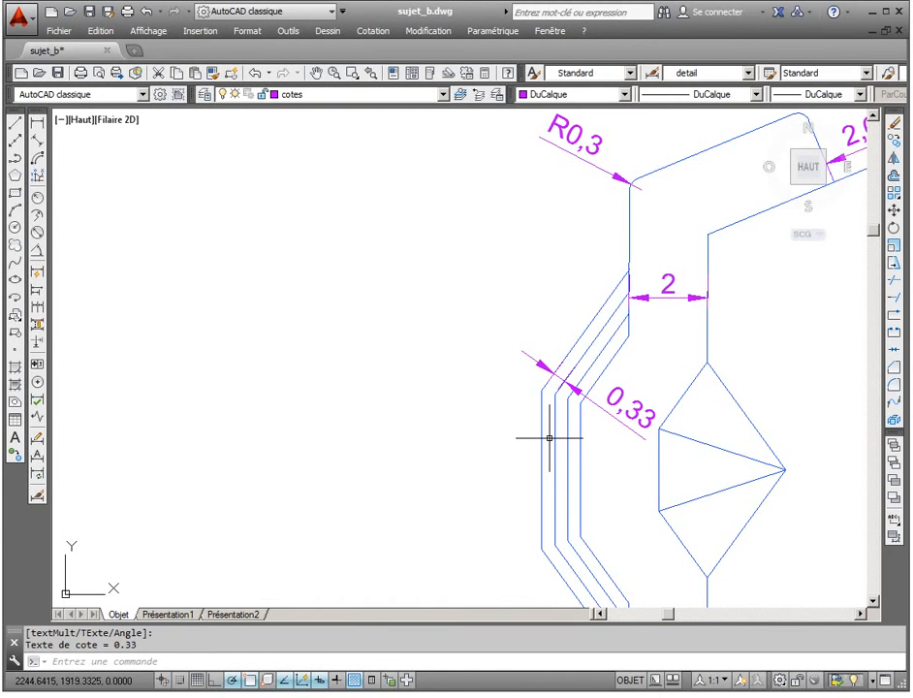
Add an aligned dimension along the short vertical wall from the bay section's lower edge to the angled wing's corner, placed inside the building.
scroll(439, 400, "down", 5)
mouse_move(414, 419)
middle_mouse_down()
mouse_move(359, 261)
mouse_move(339, 318)
middle_mouse_up()
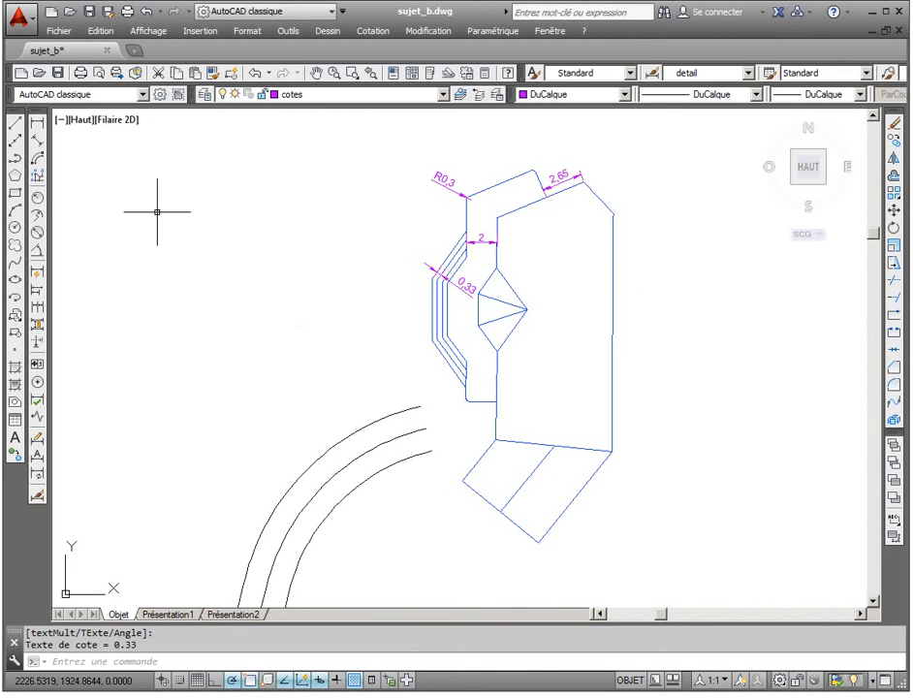
left_click(45, 155)
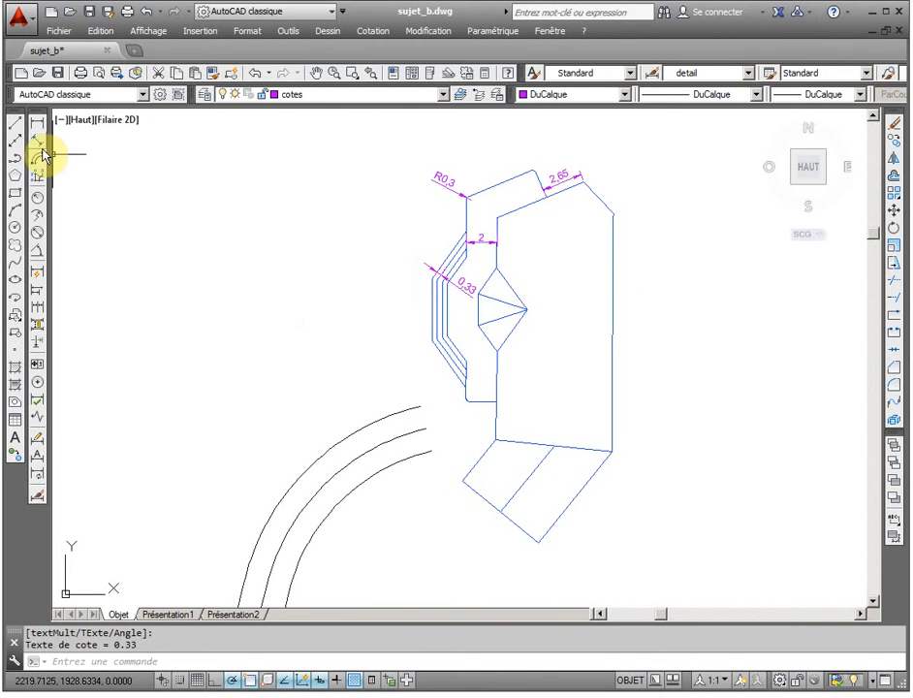
left_click(496, 400)
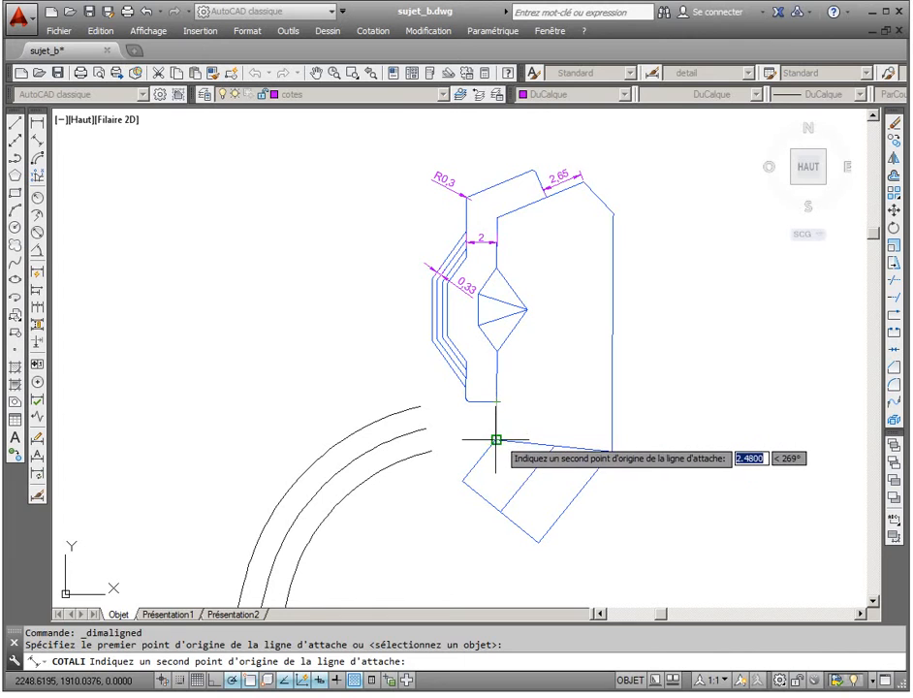
left_click(496, 438)
left_click(522, 444)
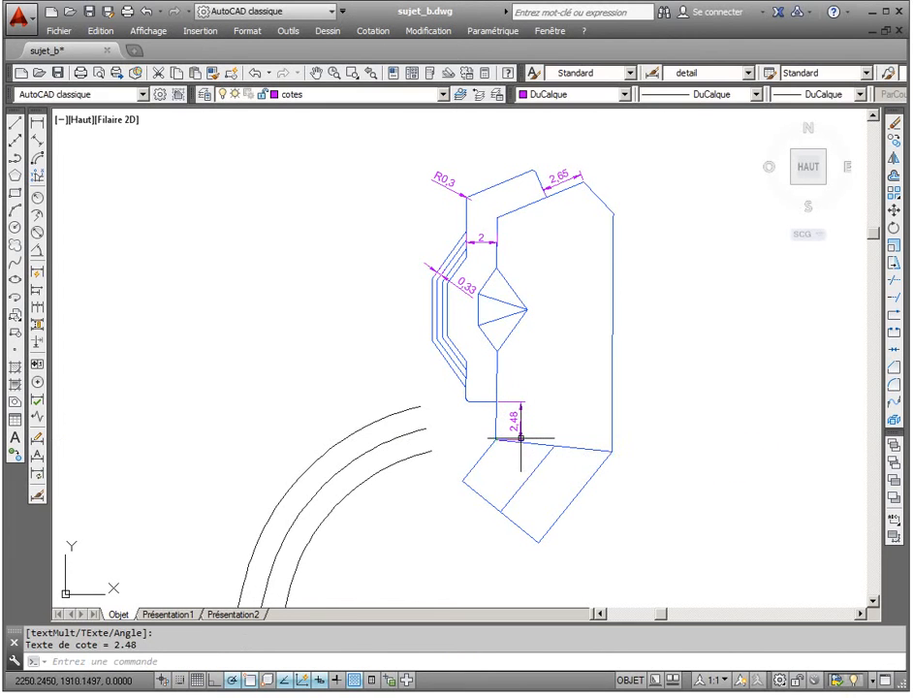